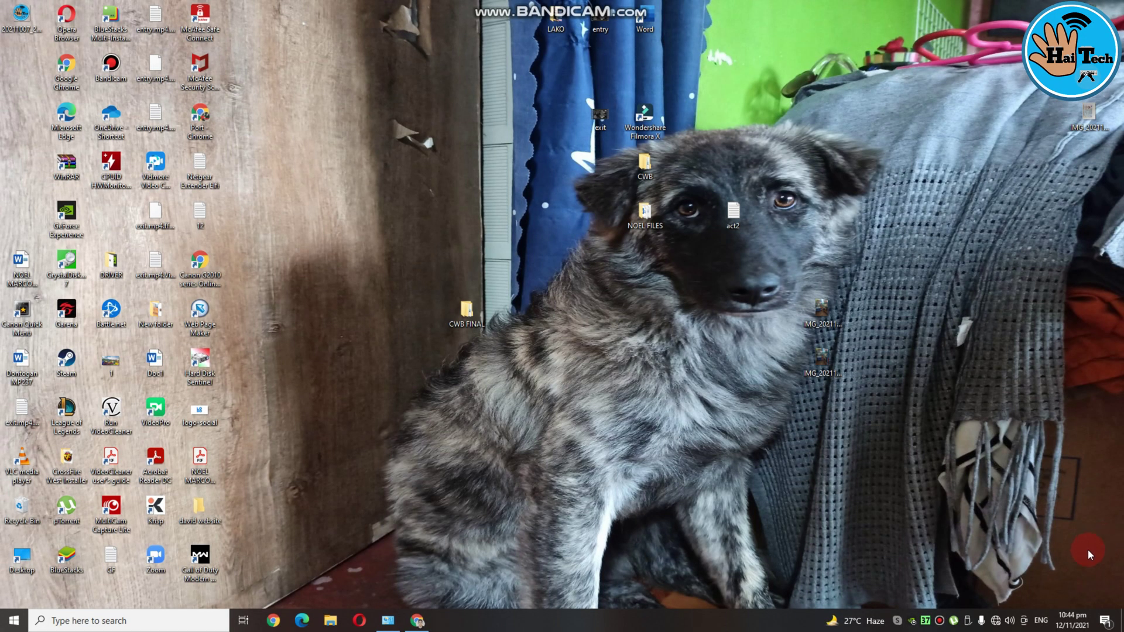
Connect to the TP-Link_D68F Wi-Fi network from the taskbar network list
click(996, 621)
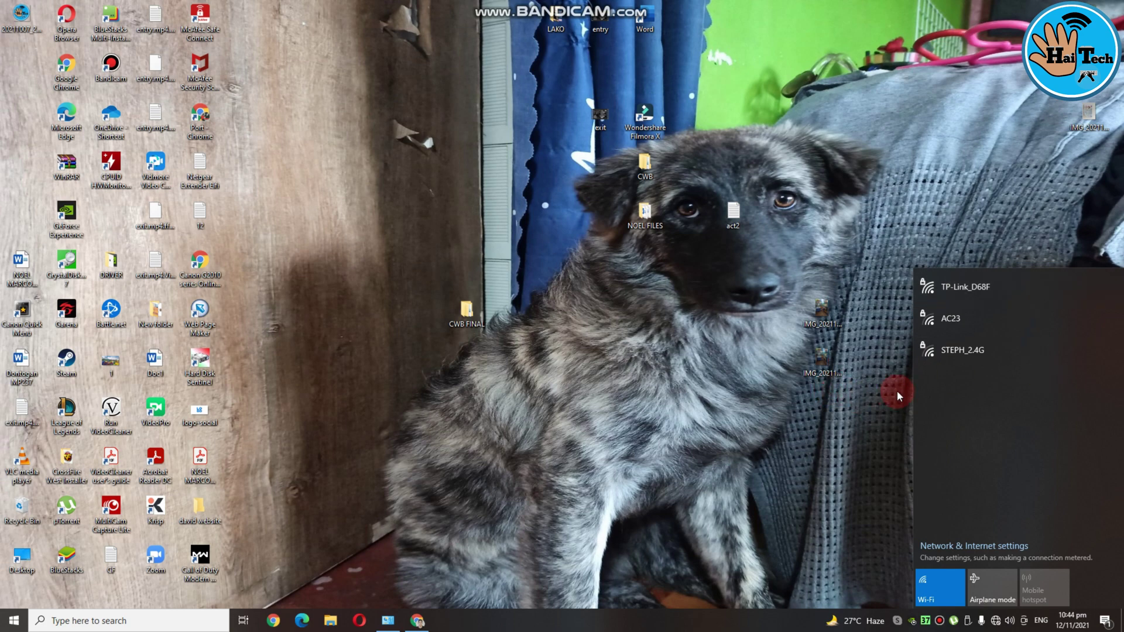
click(1023, 294)
click(1062, 342)
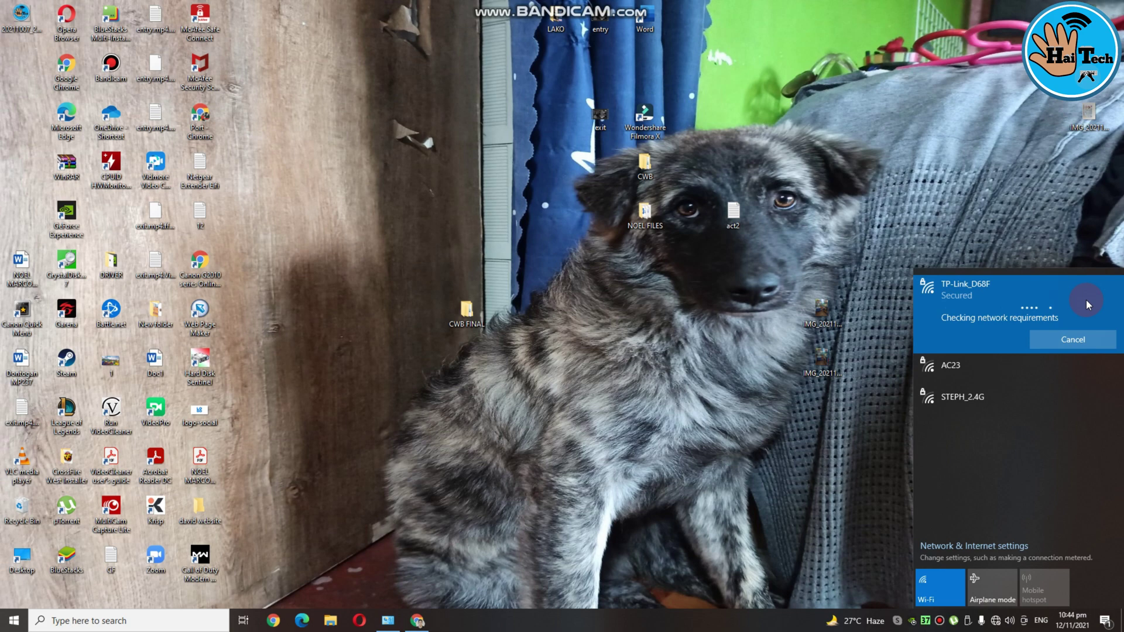
Recheck the TP-Link_D68F connection status in the Wi-Fi list, then dismiss it
click(810, 479)
click(996, 626)
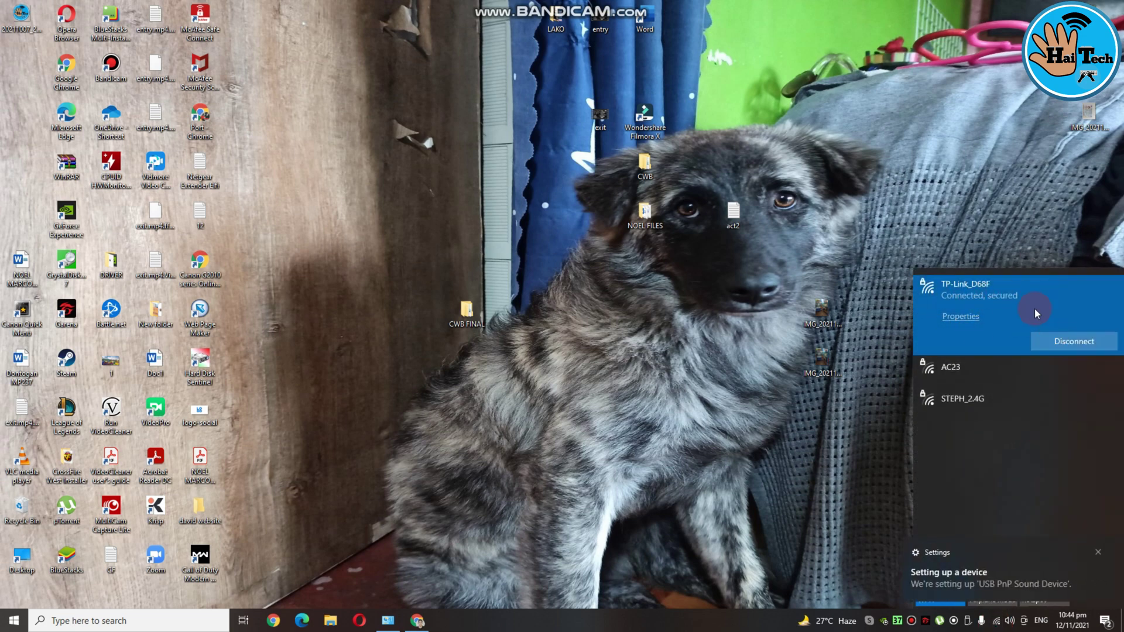
click(673, 443)
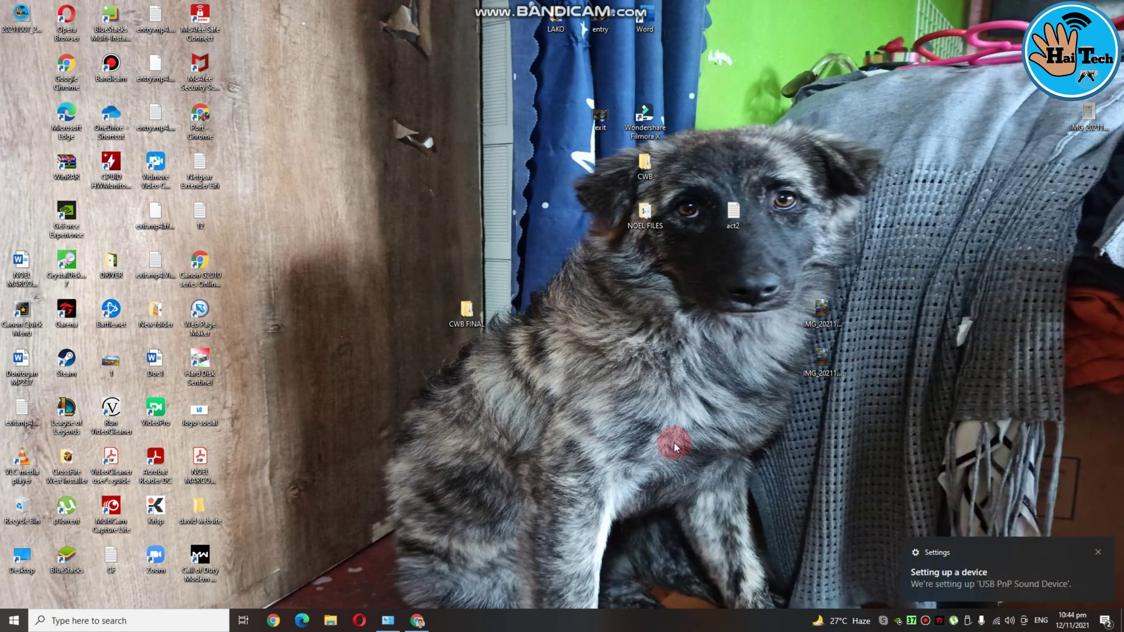
Replace the No internet tab with Speedtest by Ookla and run a test: 48.10 down, 34.99 up
click(417, 621)
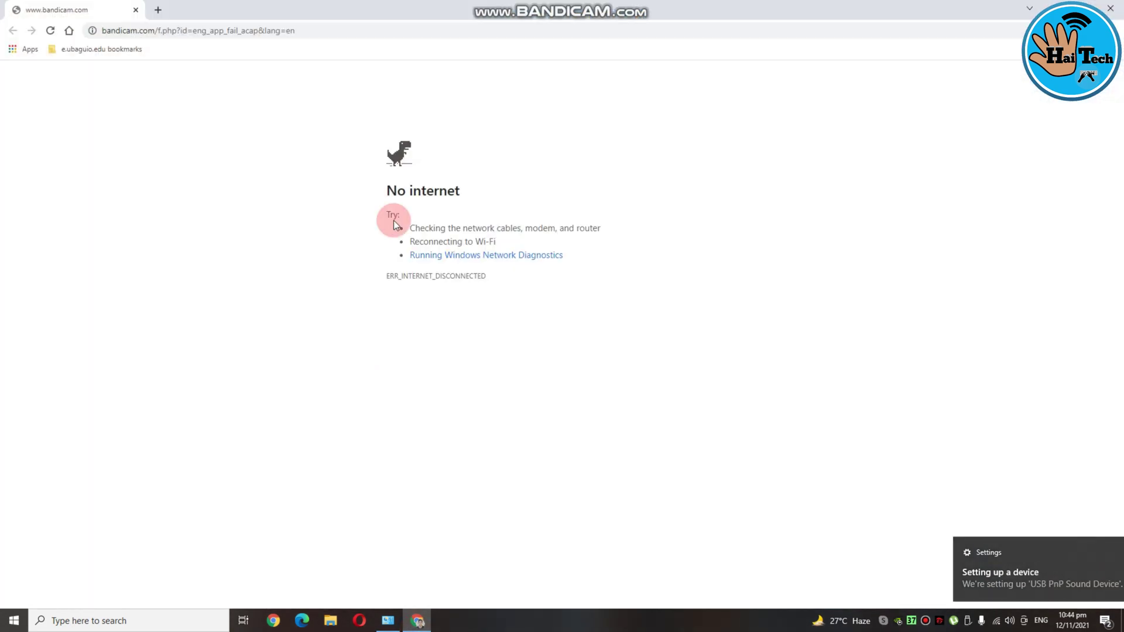
click(160, 8)
click(136, 10)
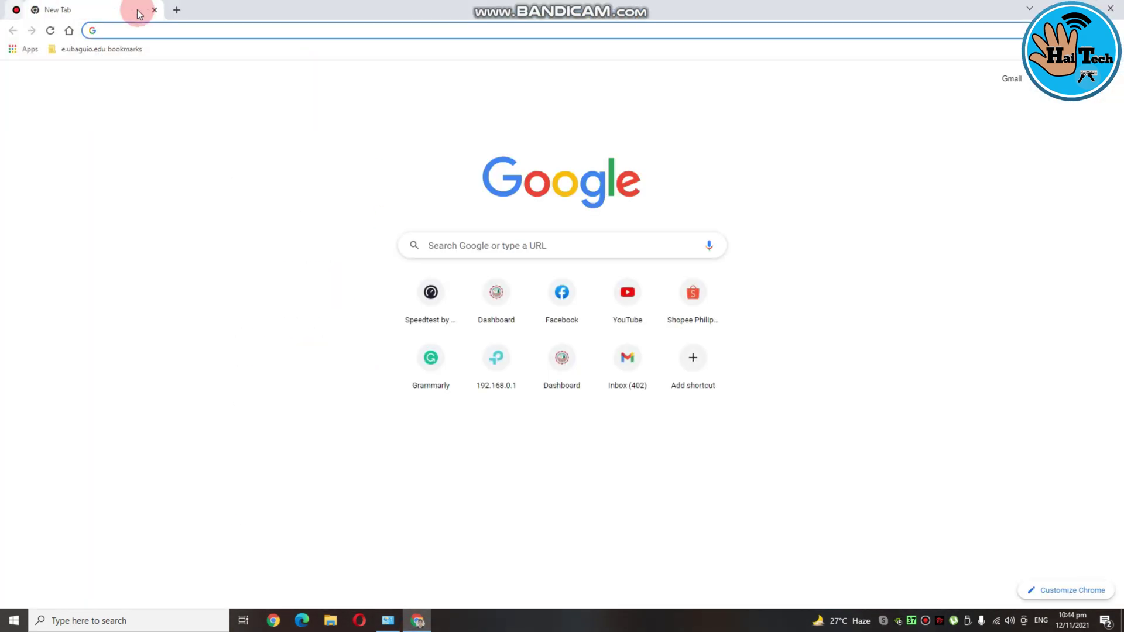
click(431, 292)
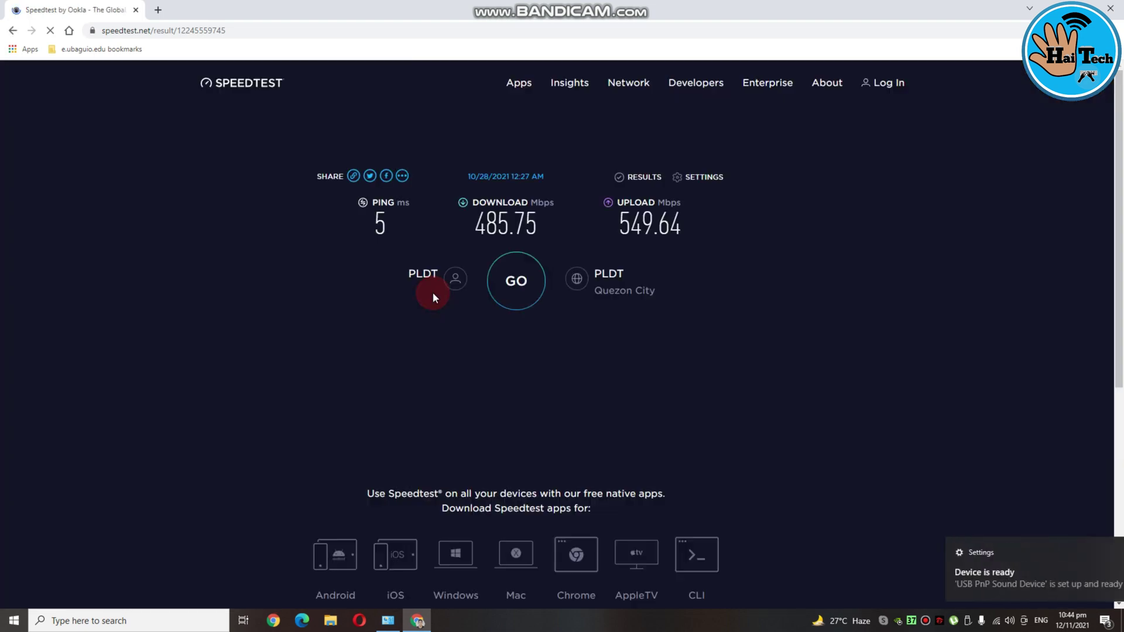
click(525, 285)
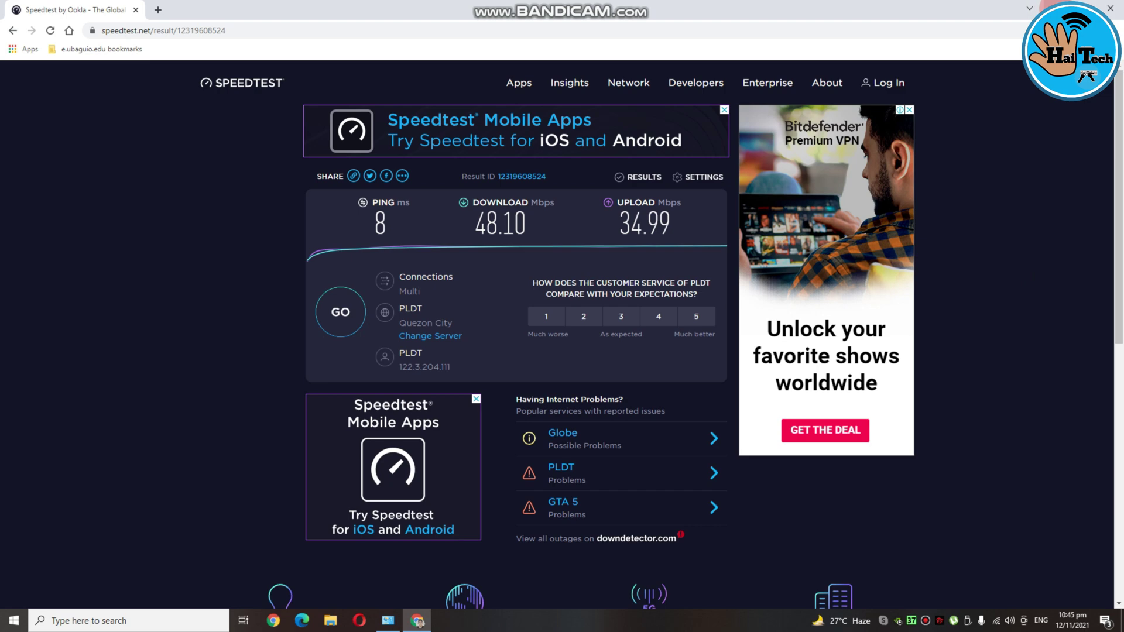
Launch Device Manager and select the Realtek 8821CU wireless adapter under Network adapters
click(1057, 9)
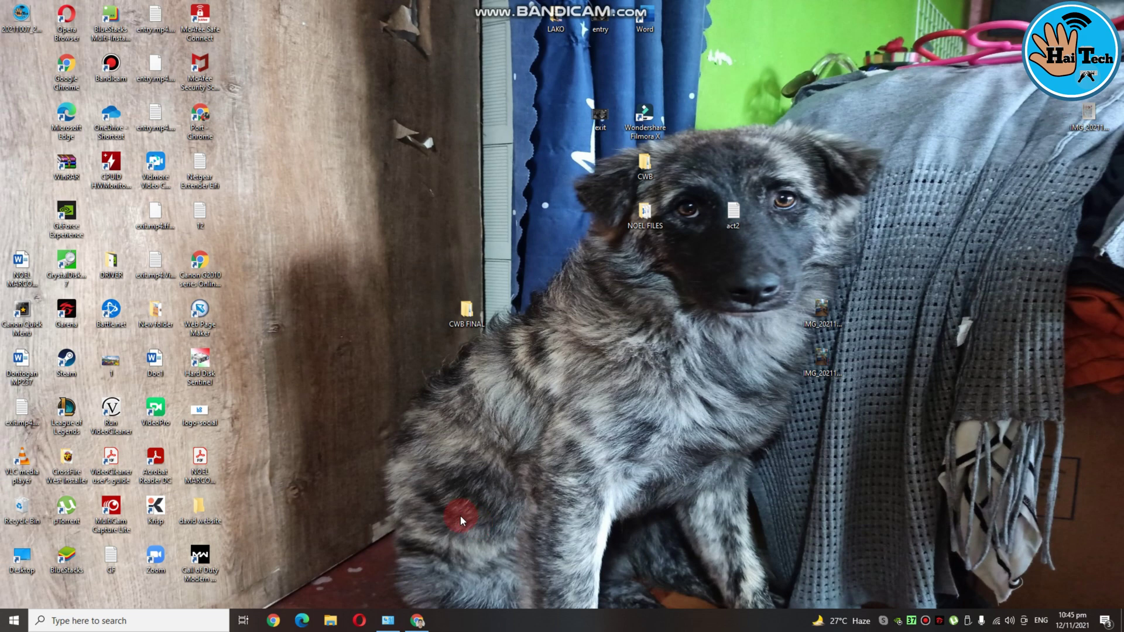
click(150, 619)
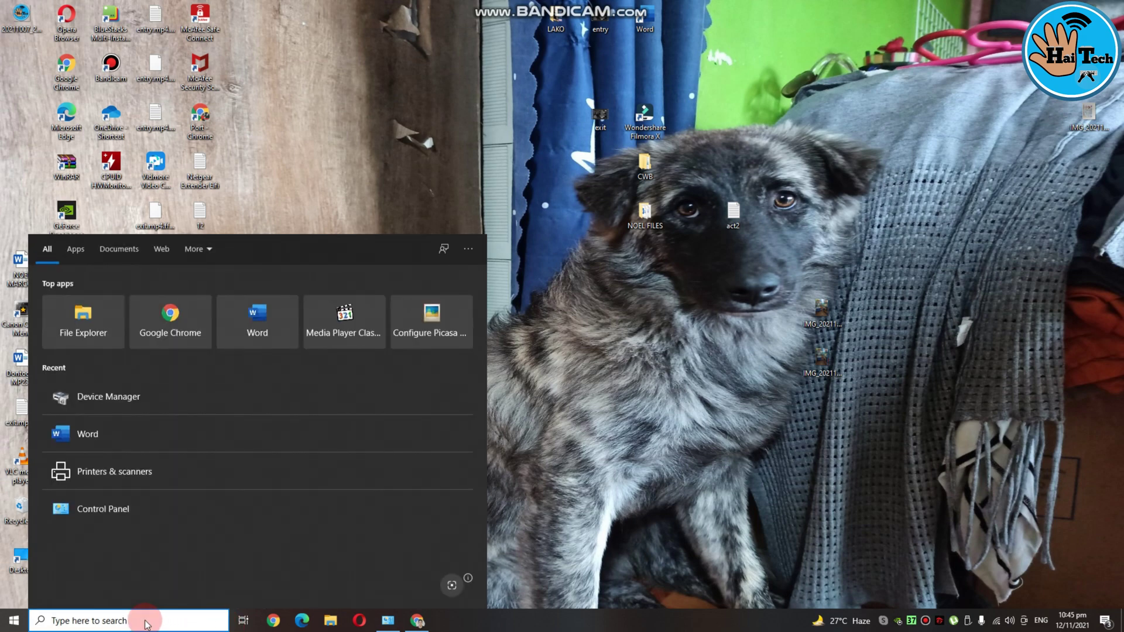
click(183, 399)
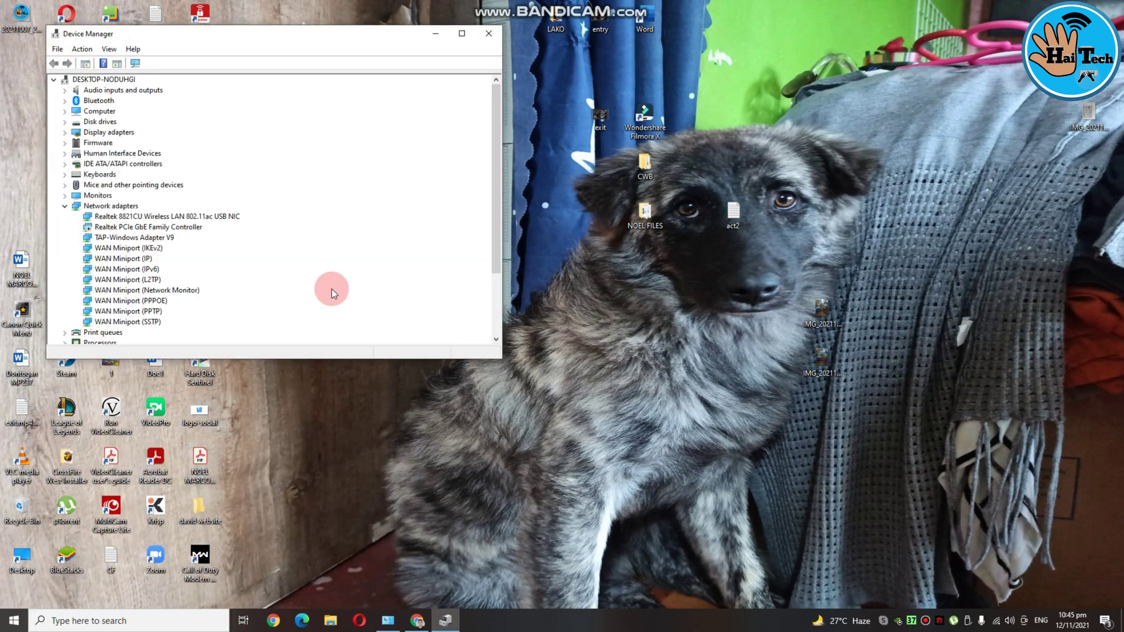
click(120, 206)
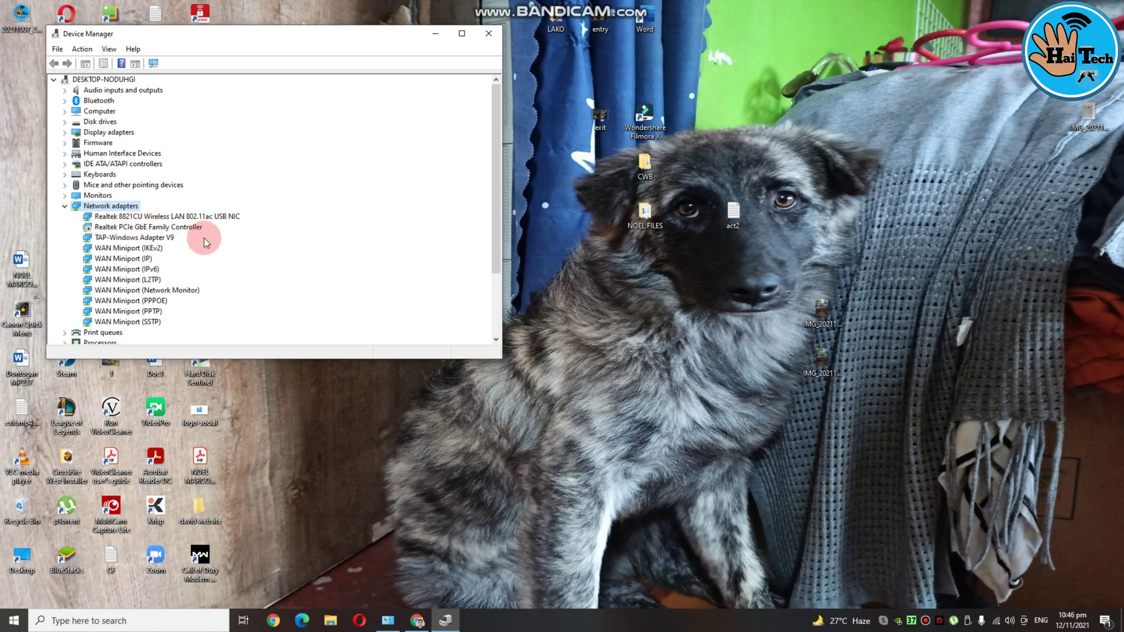
click(186, 218)
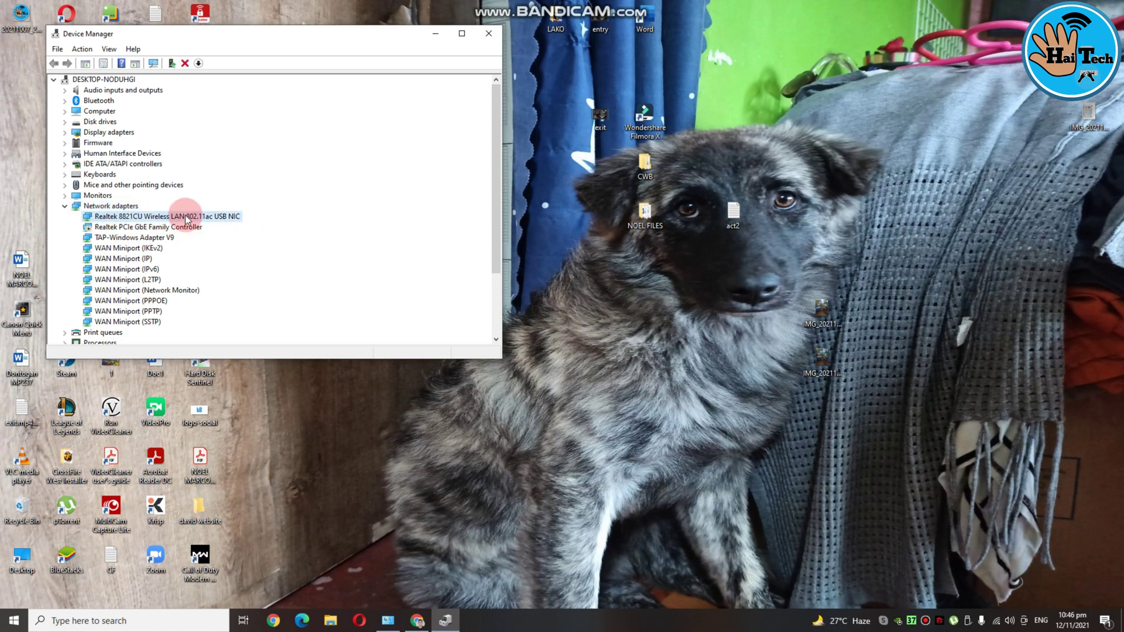
Change the Realtek 8821CU adapter's Advanced Wireless Mode to IEEE 802.11a/n/ac and apply it
double_click(186, 218)
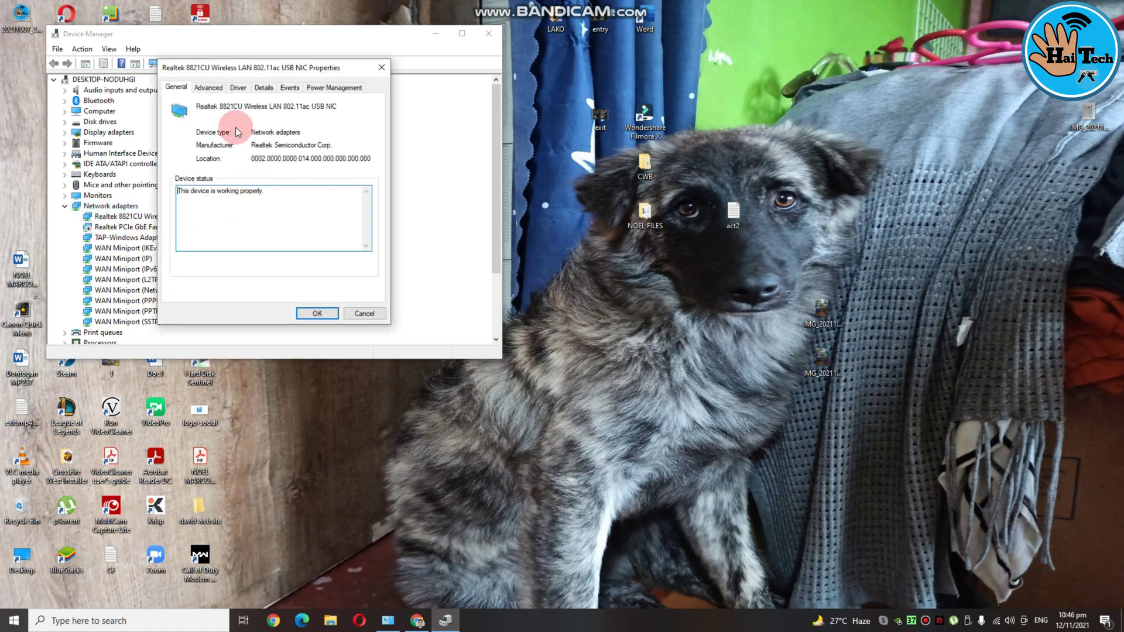
click(212, 89)
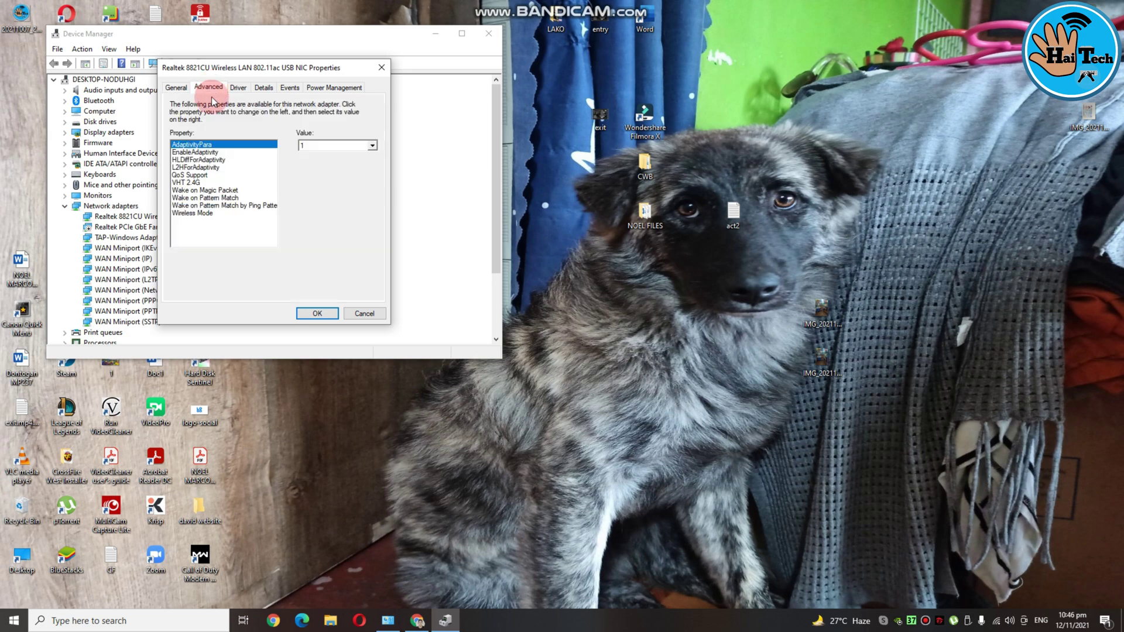
click(197, 213)
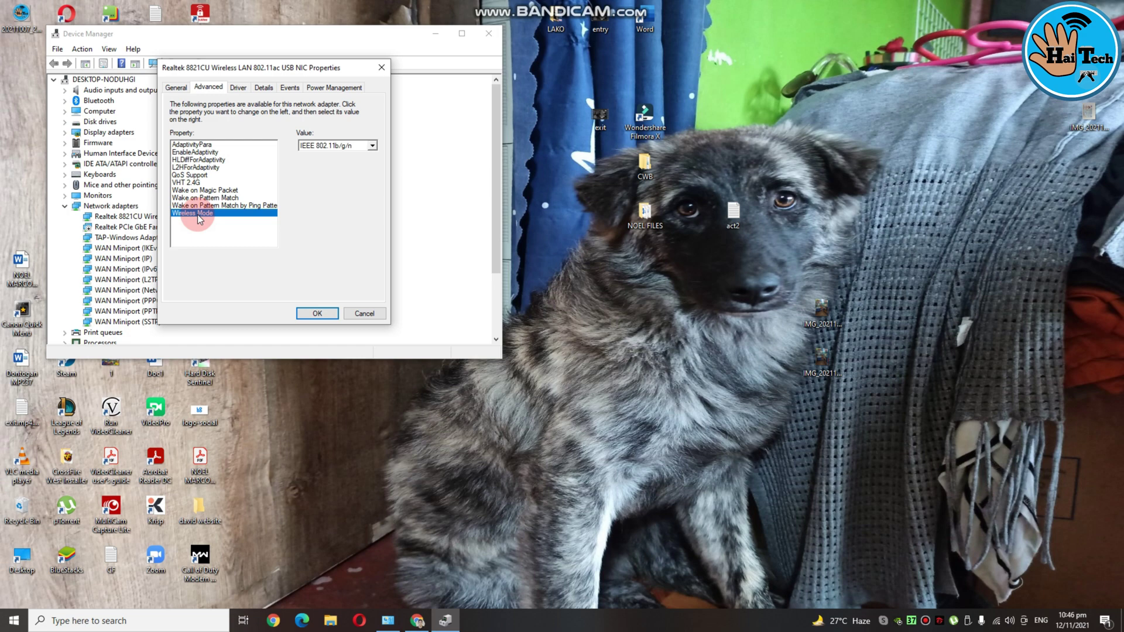
click(372, 146)
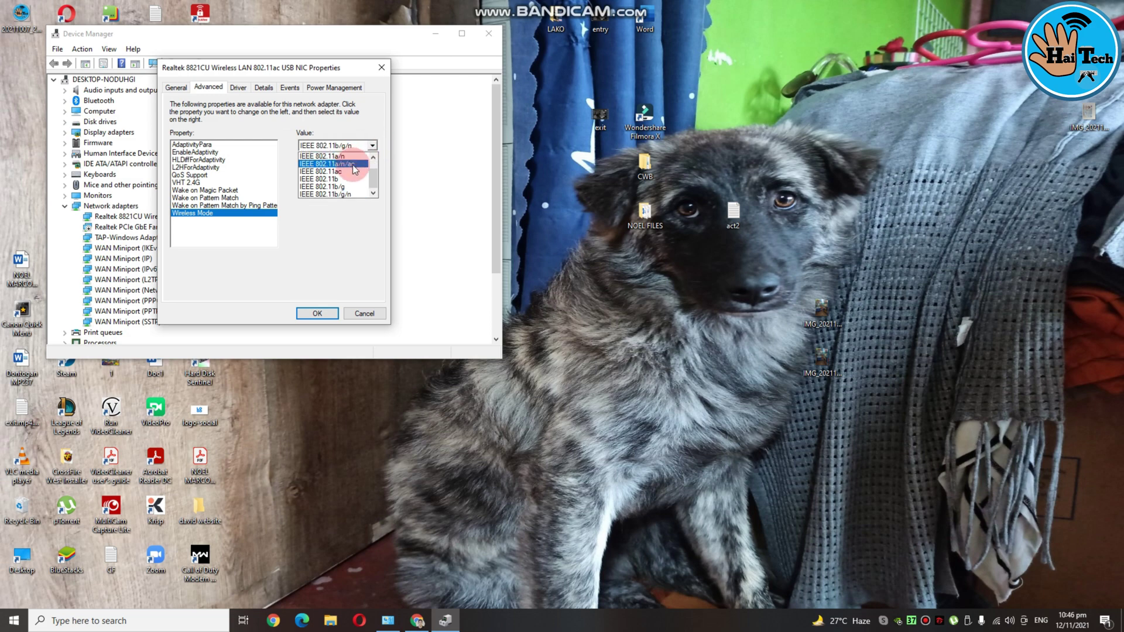
click(354, 165)
click(321, 312)
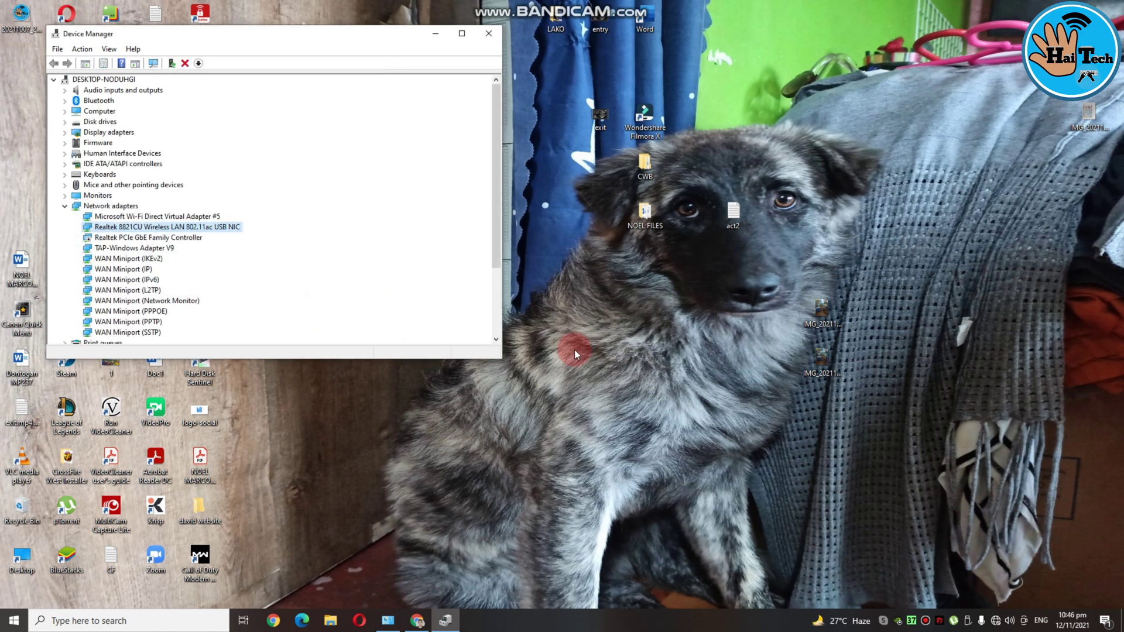
Minimize Device Manager and join the 5 GHz TP-Link_D68F_5G Wi-Fi network
click(996, 620)
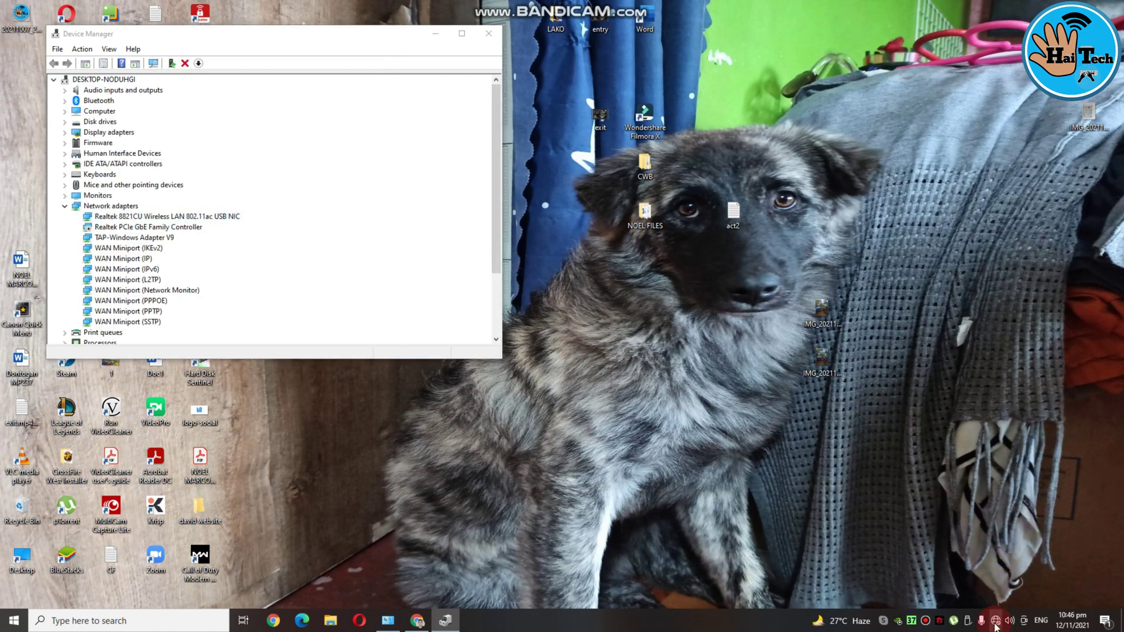
click(435, 34)
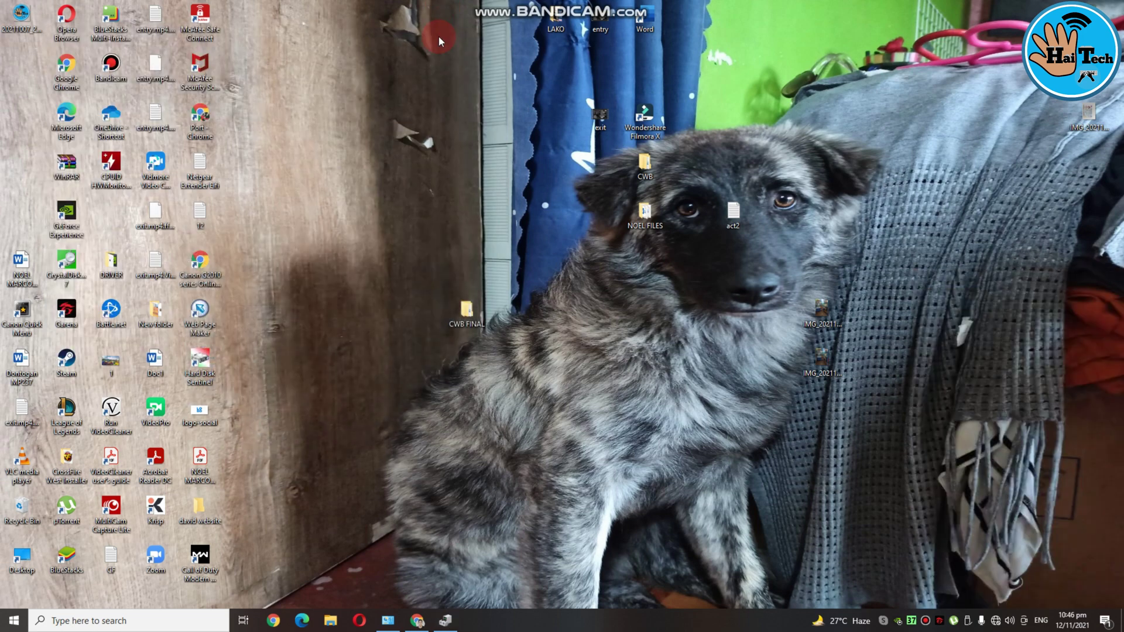
click(993, 629)
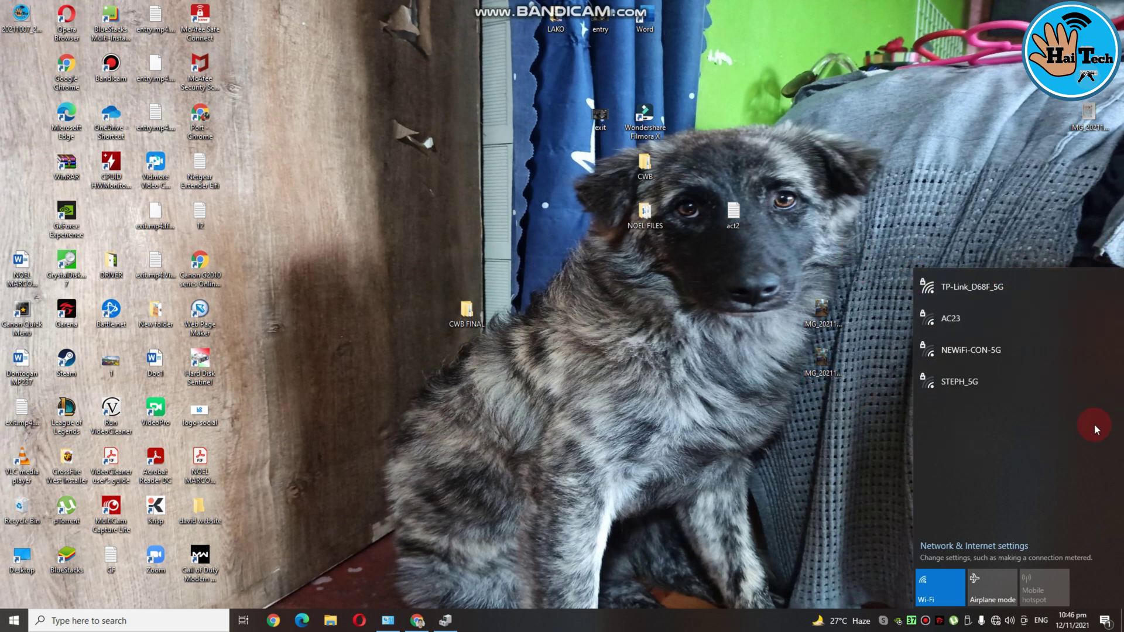
click(985, 291)
click(1080, 343)
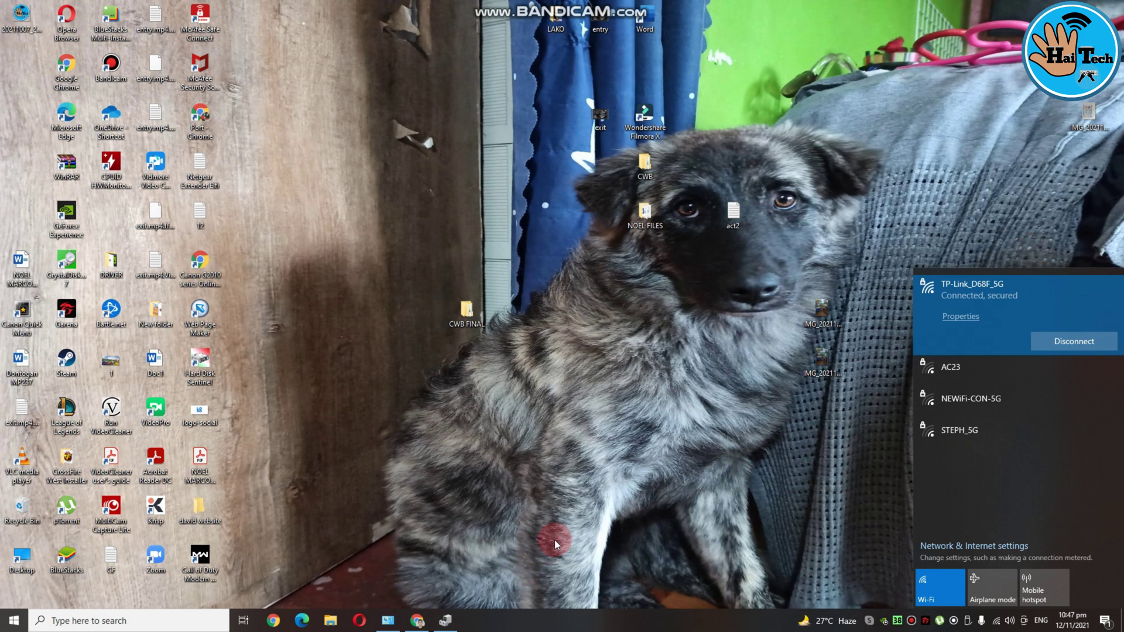
Rerun the Speedtest on the 5G connection, reaching 209.52 Mbps down and 212.20 Mbps up
click(418, 623)
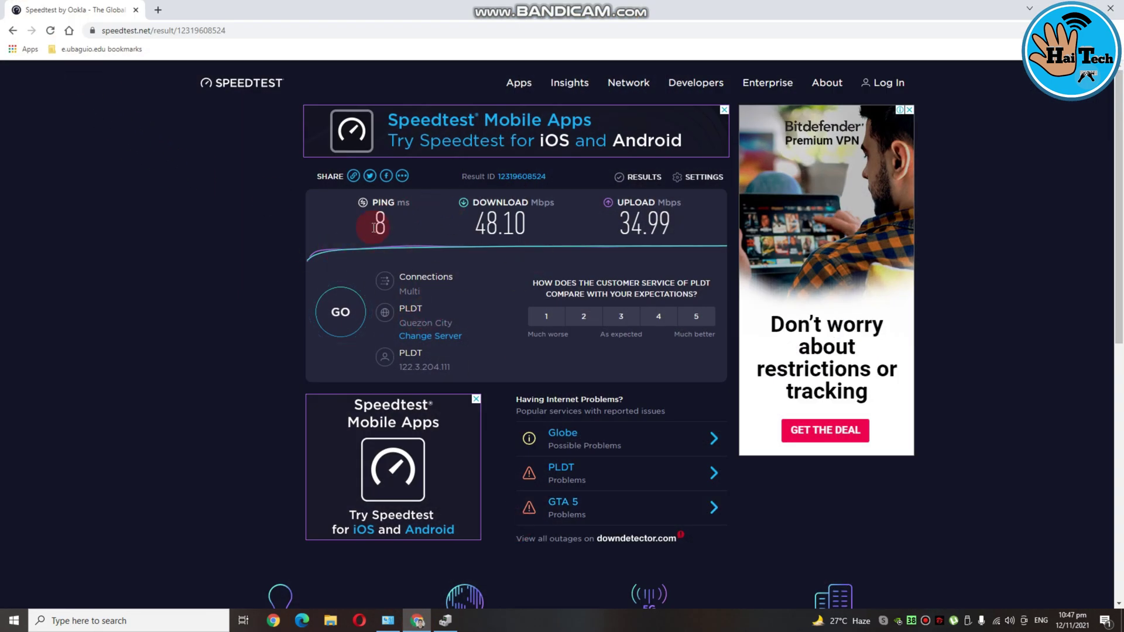
click(352, 321)
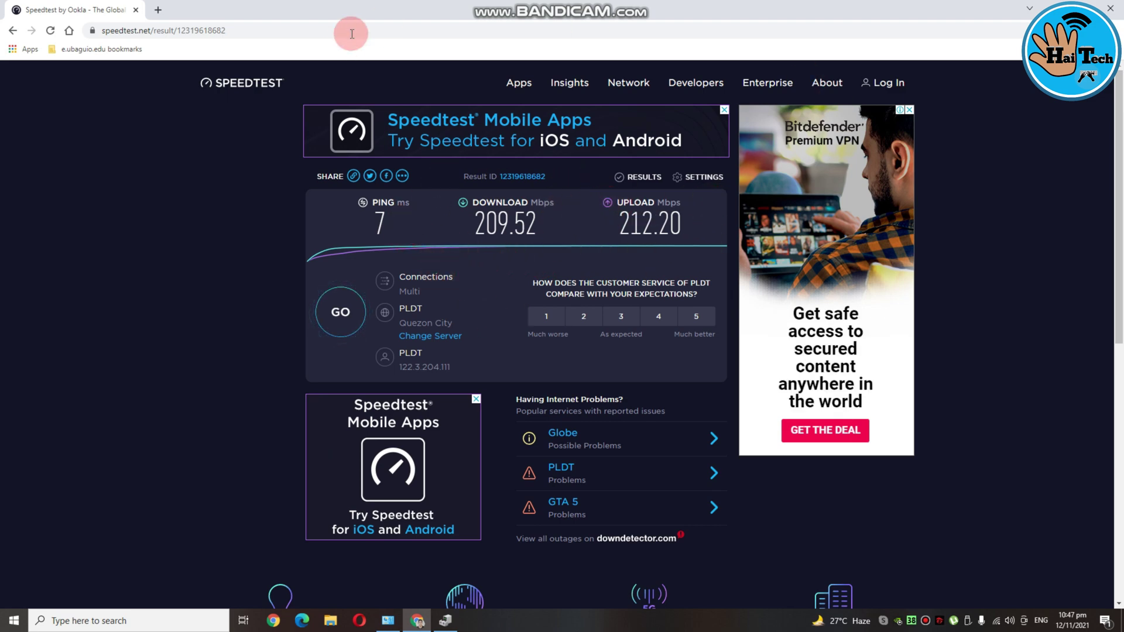
Load fast.com in a new tab to run its speed test
click(159, 12)
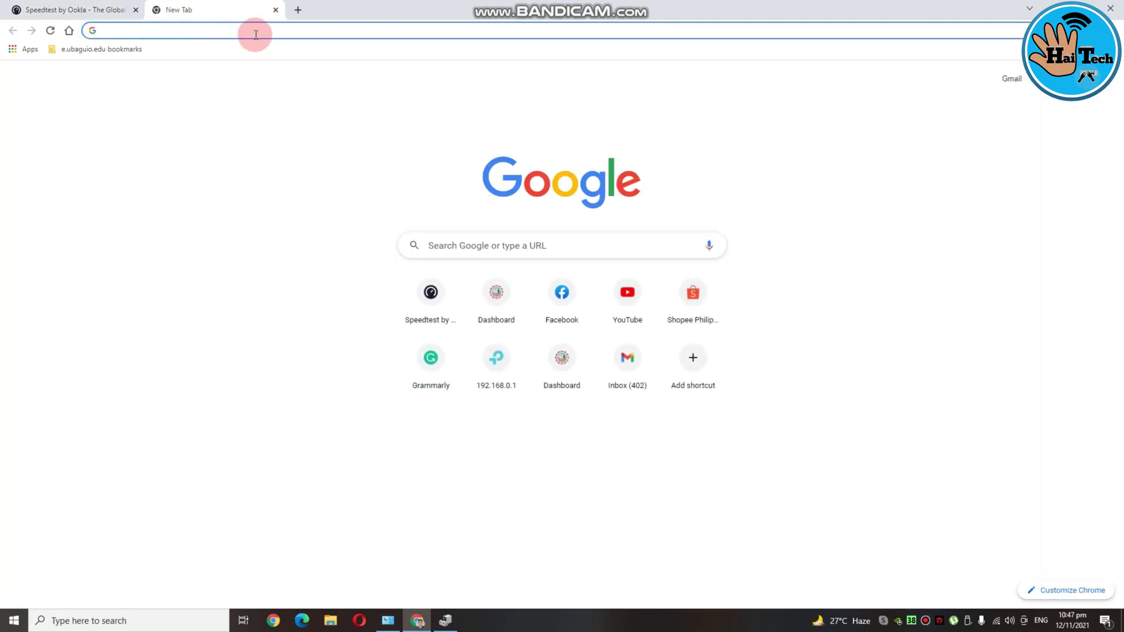
text(fast.com)
key(Return)
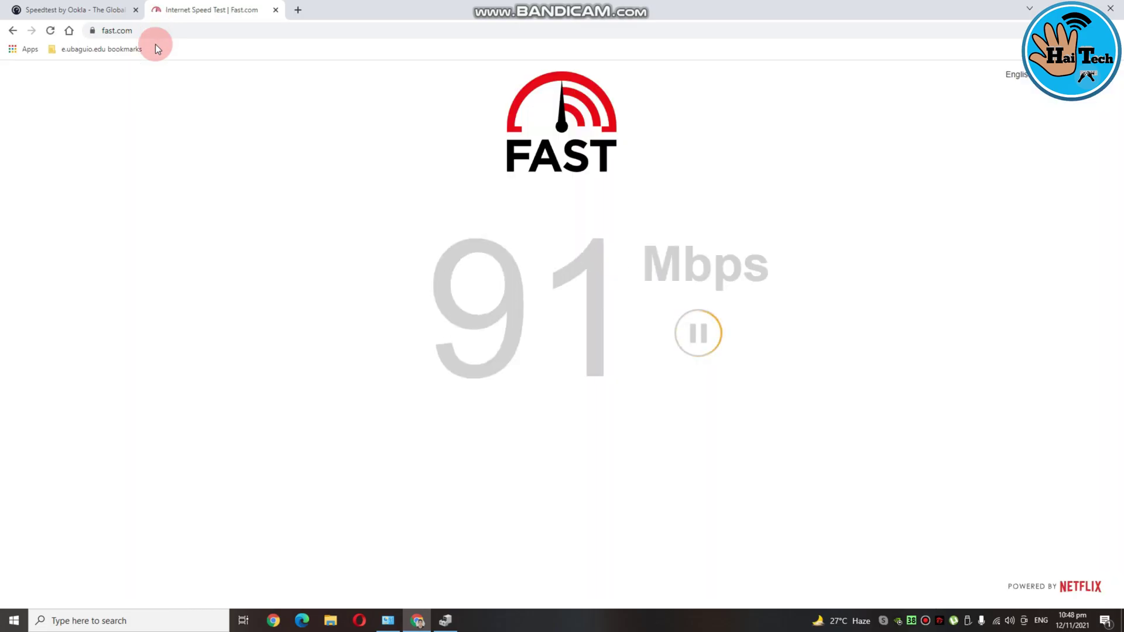